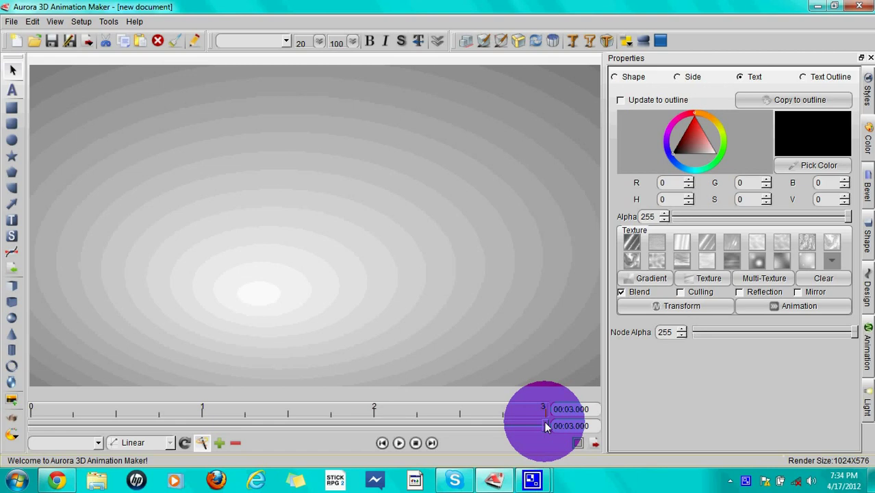
- Play back the empty three-second timeline
left_click(399, 443)
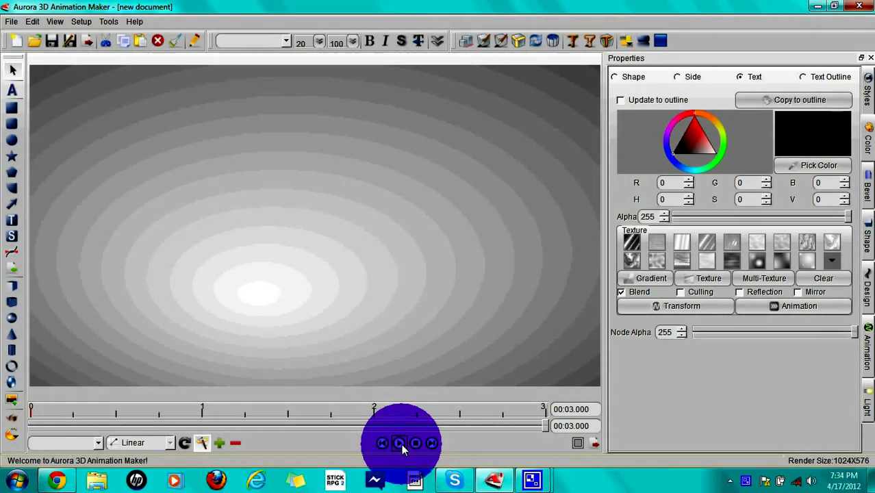
left_click(400, 443)
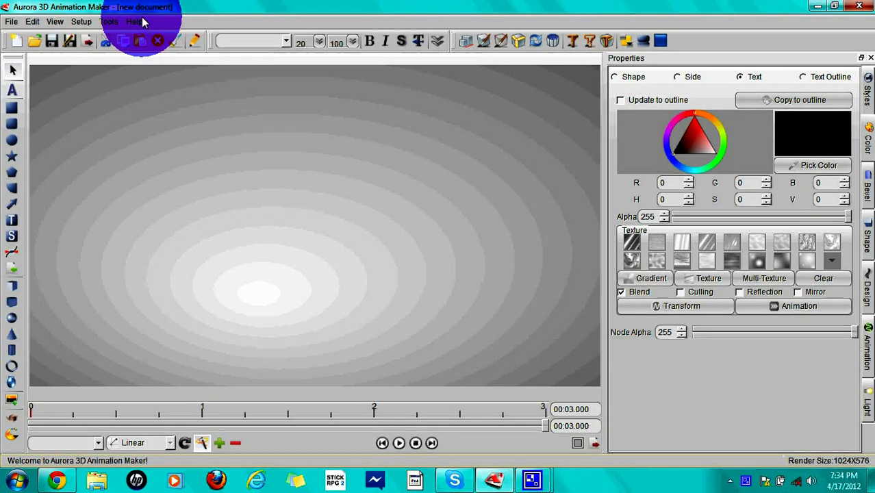
- Start a new document without saving the old one and insert the LIGHTWORKS text template
key("ctrl+n")
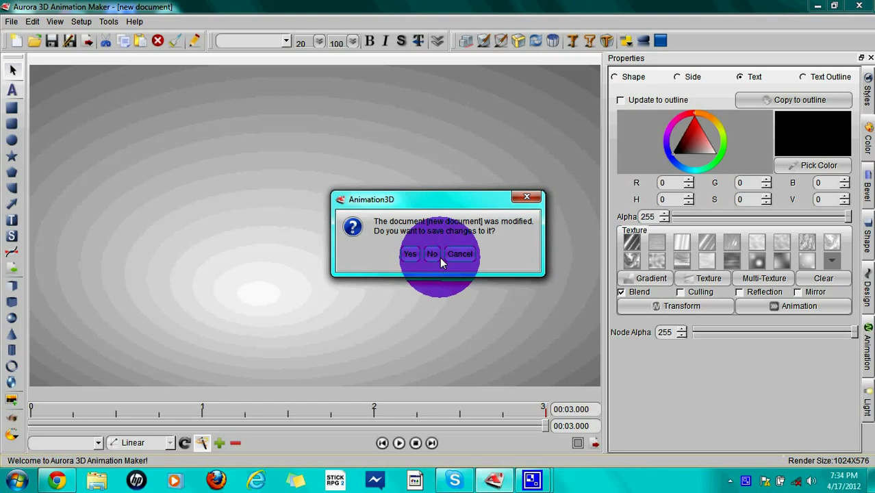
left_click(439, 257)
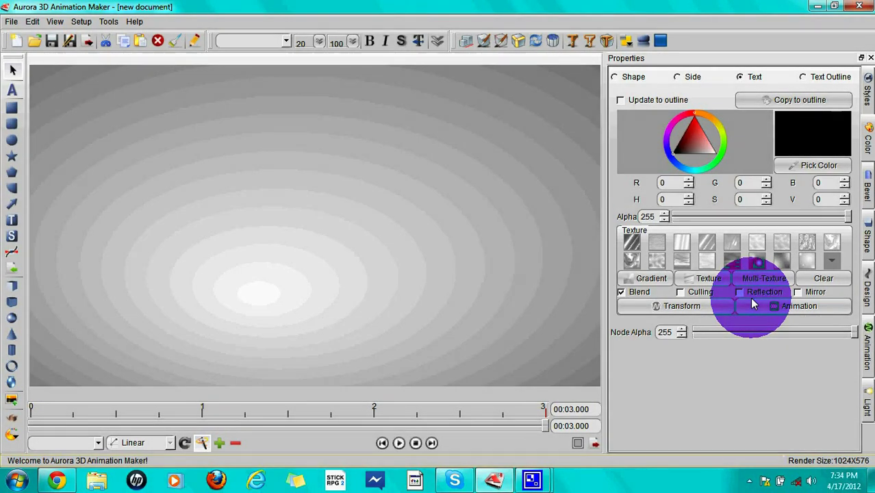
left_click(668, 385)
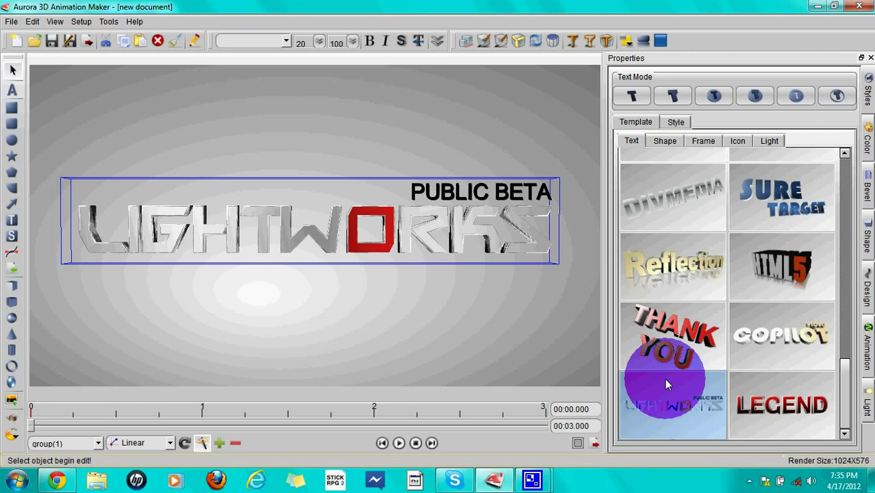
- Replace the word LIGHT in the template title with BISCUIT
left_click(154, 237)
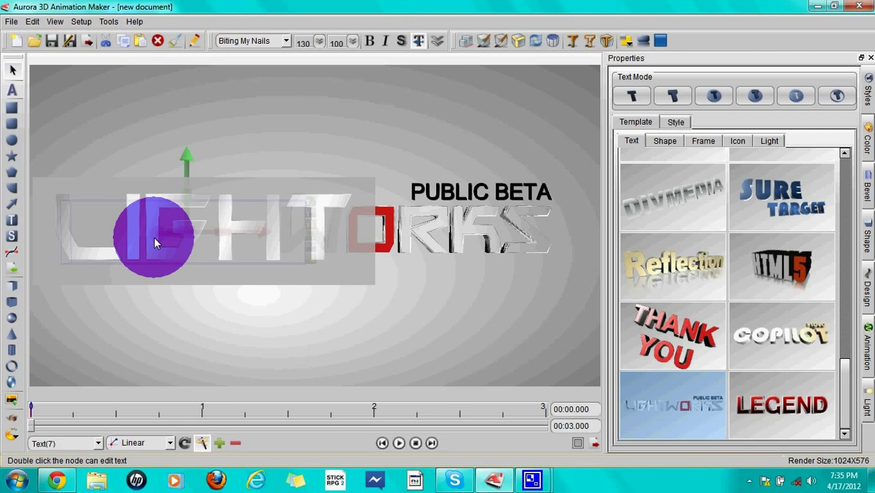
left_click_drag(154, 239, 349, 248)
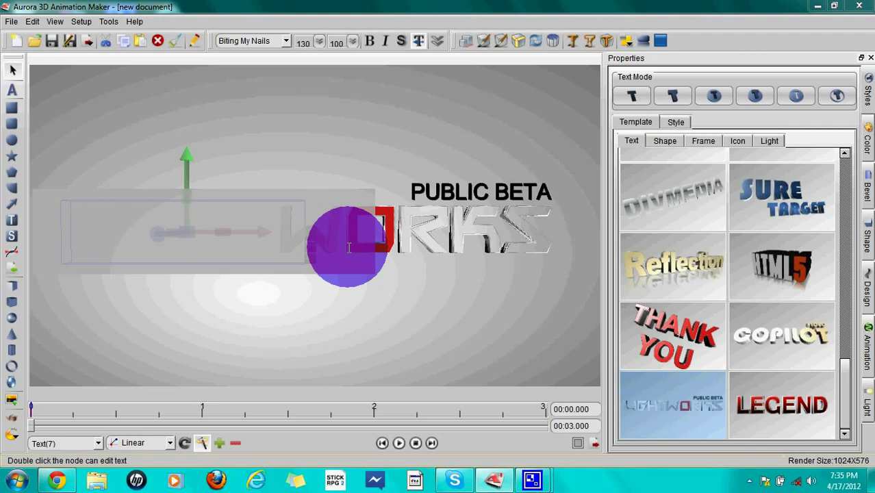
left_click(412, 235)
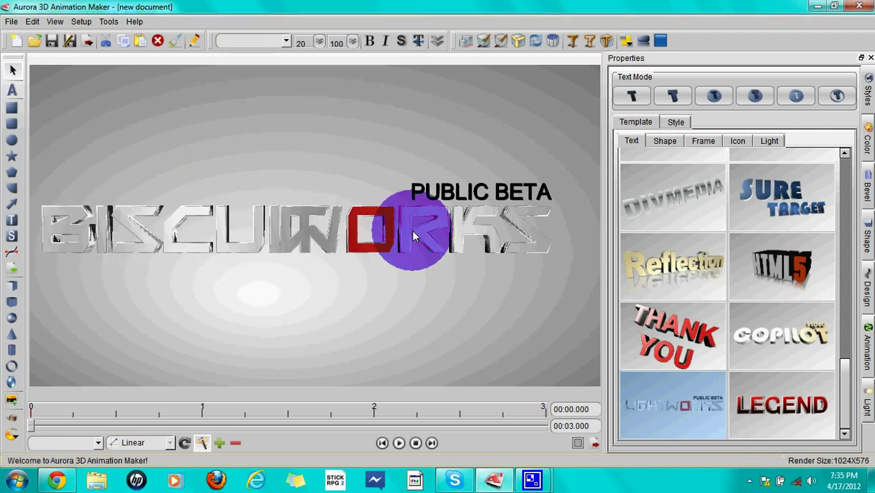
- Replace the word WORKS in the template title with BOSS1
left_click(412, 233)
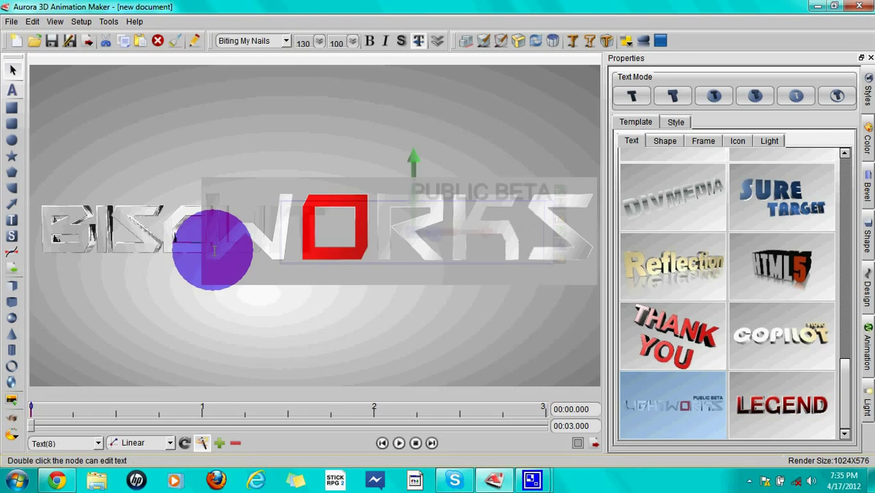
left_click_drag(214, 251, 553, 200)
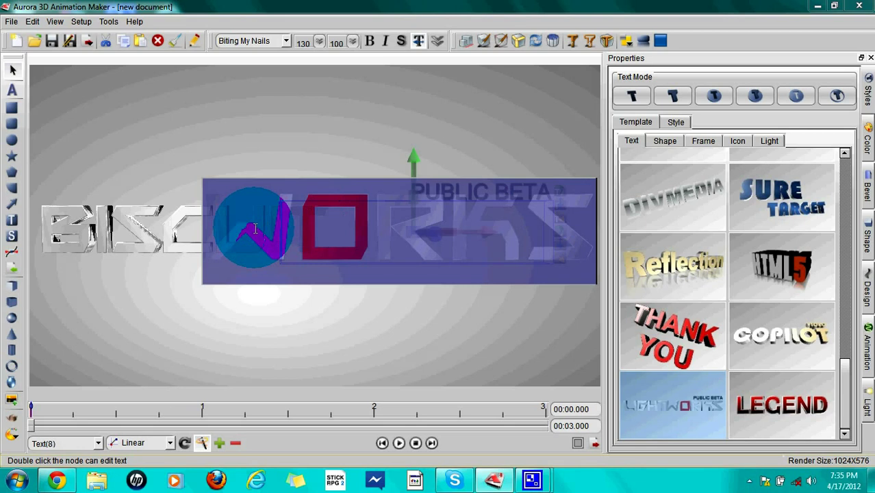
type("UIT")
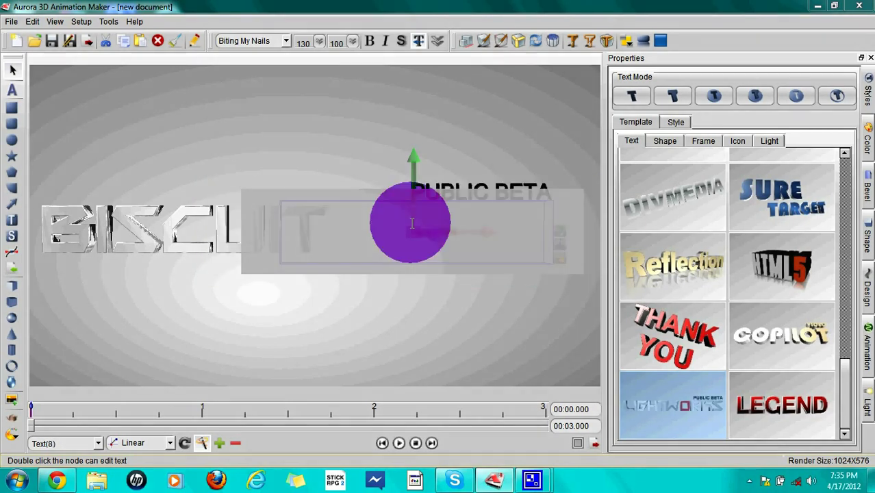
type("BOSS")
left_click(496, 237)
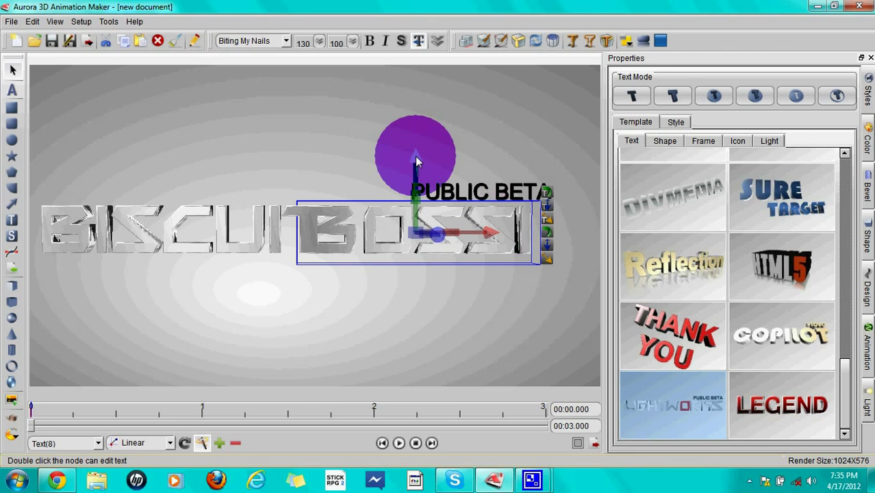
- Try a red colour on the letter O of BOSS1
left_click(409, 231)
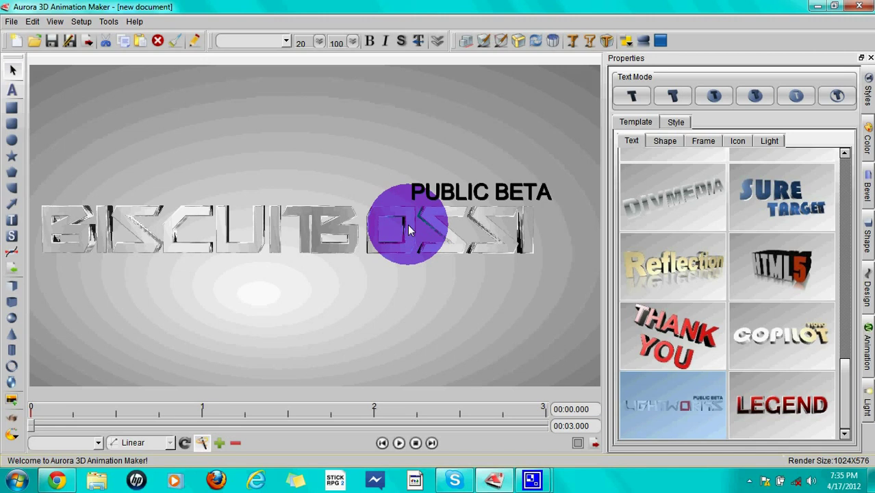
left_click_drag(407, 231, 302, 233)
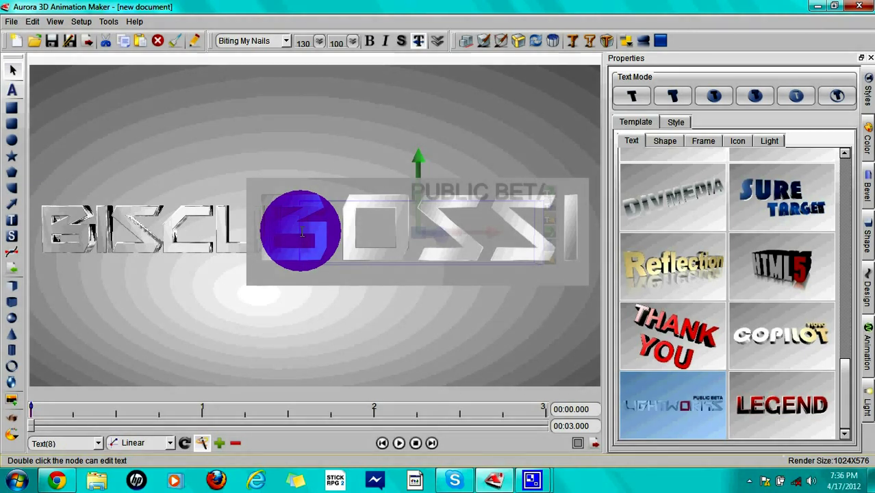
left_click(393, 248)
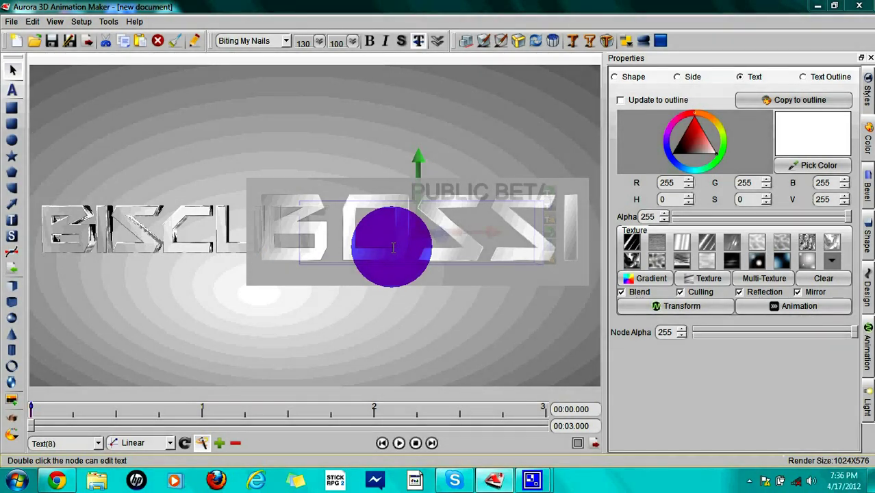
left_click(393, 248)
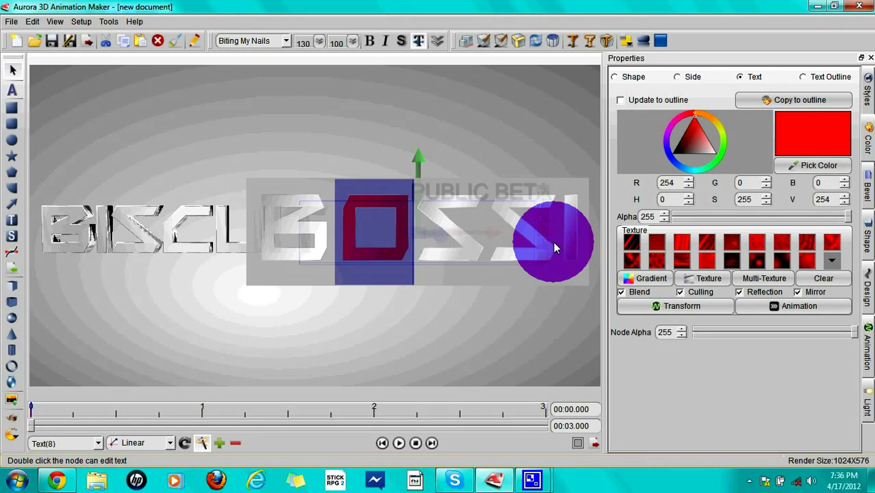
left_click(412, 231)
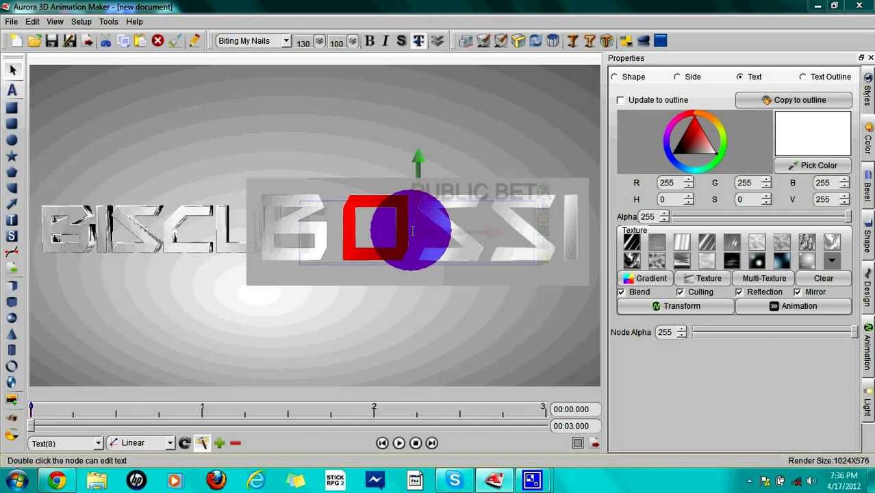
double_click(412, 231)
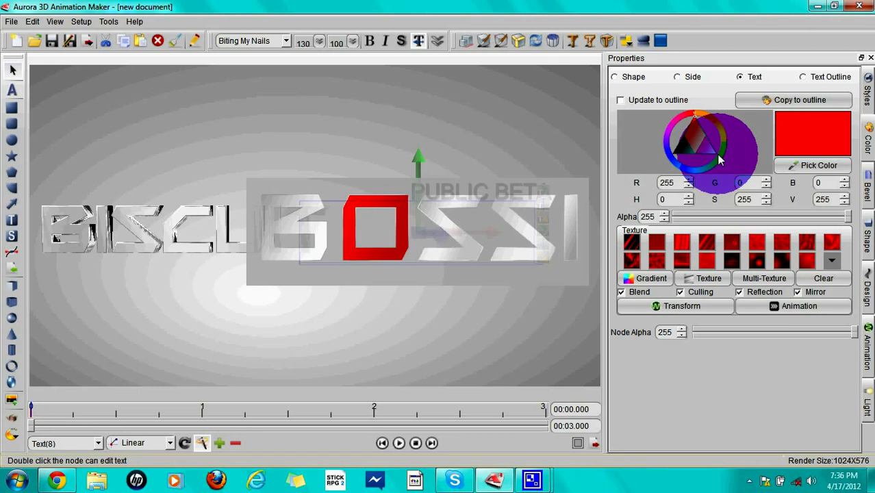
- Colour the B and the 1 of BOSS1 and the first B of BISCUIT red, with the O back to white
left_click(581, 228)
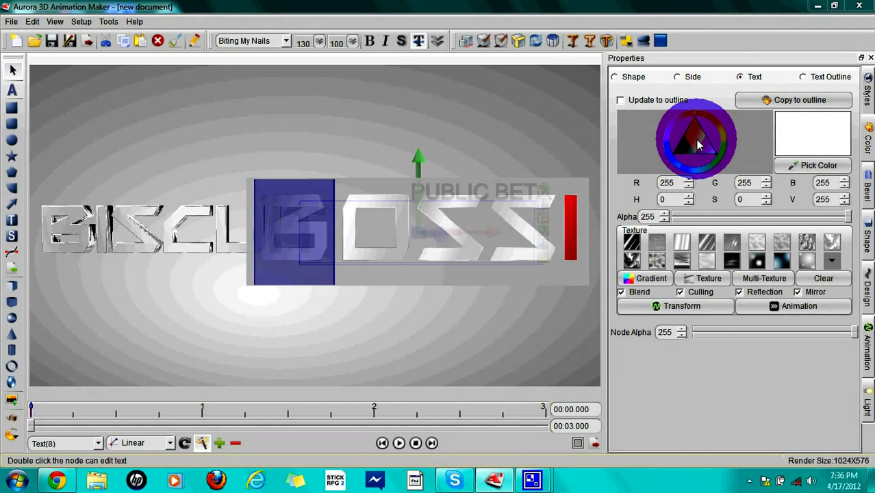
left_click(49, 224)
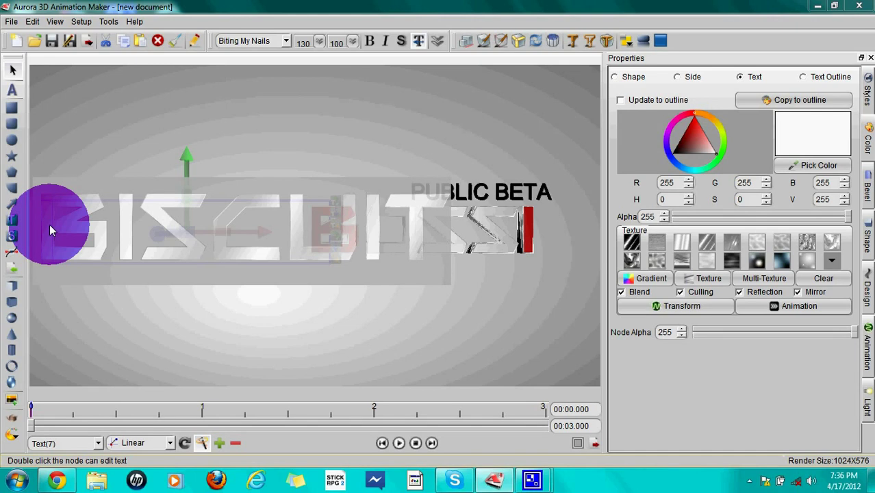
left_click(327, 234)
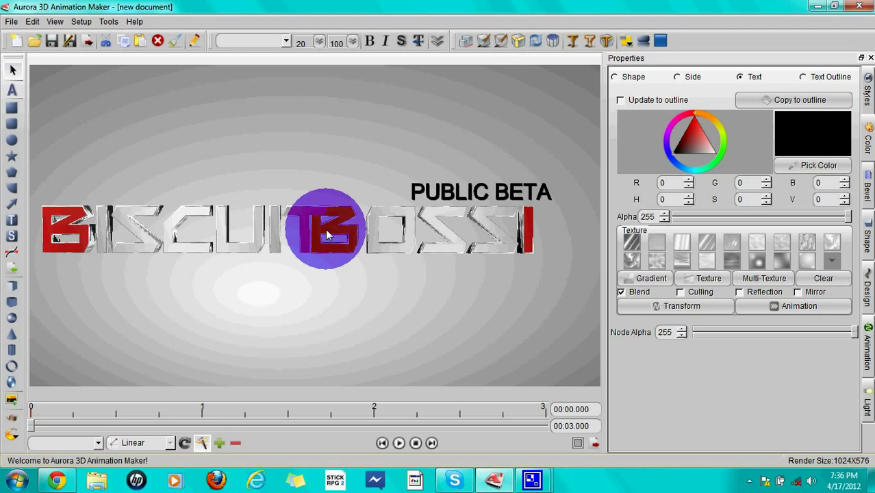
- Replace the small PUBLIC BETA text above the title with [BB1]
left_click(447, 196)
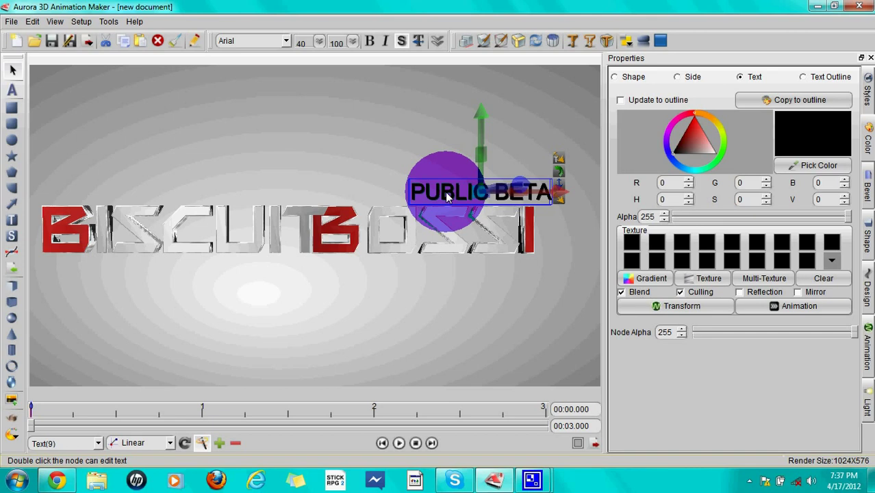
double_click(445, 192)
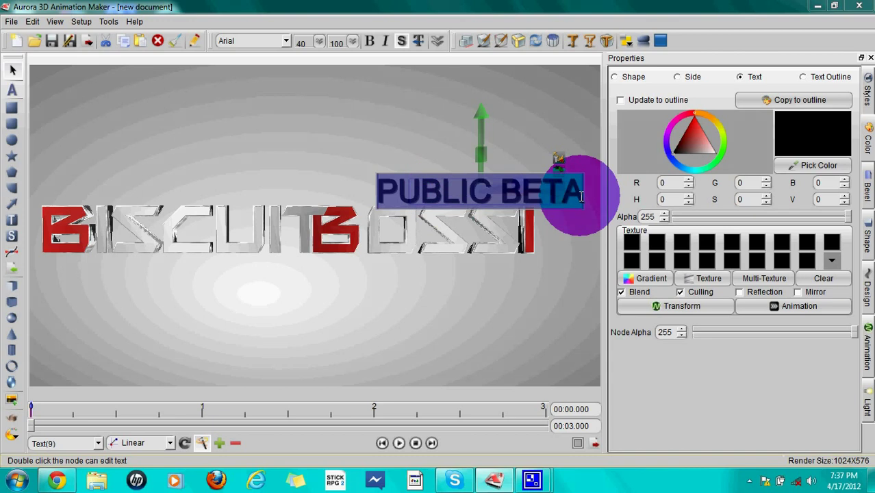
type("[BB1]")
left_click(78, 322)
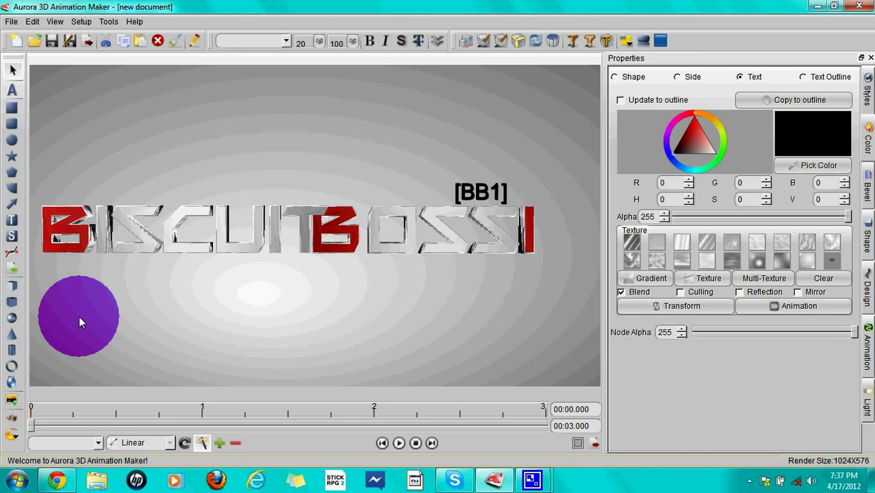
- Move the whole title group slightly to the right to centre it in the scene
left_click_drag(384, 232, 406, 229)
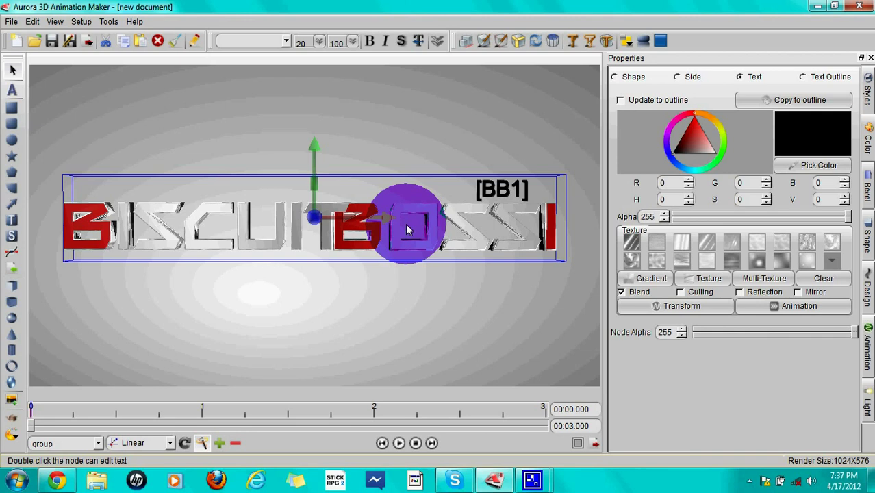
left_click_drag(407, 230, 403, 230)
- Delete the [BB1] text above the title
left_click(433, 475)
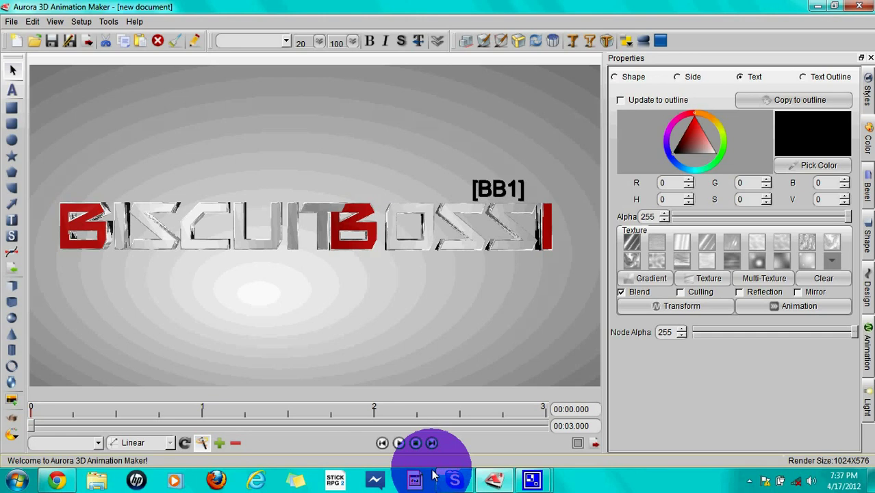
left_click(134, 241)
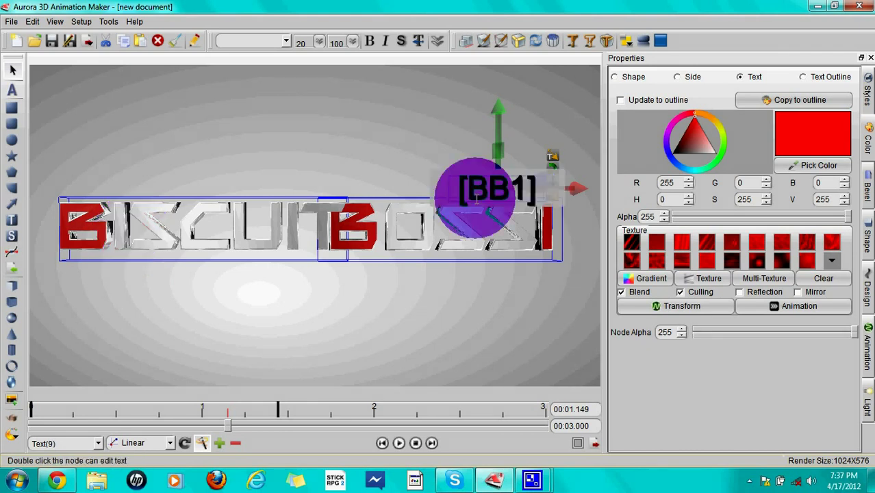
left_click(501, 196)
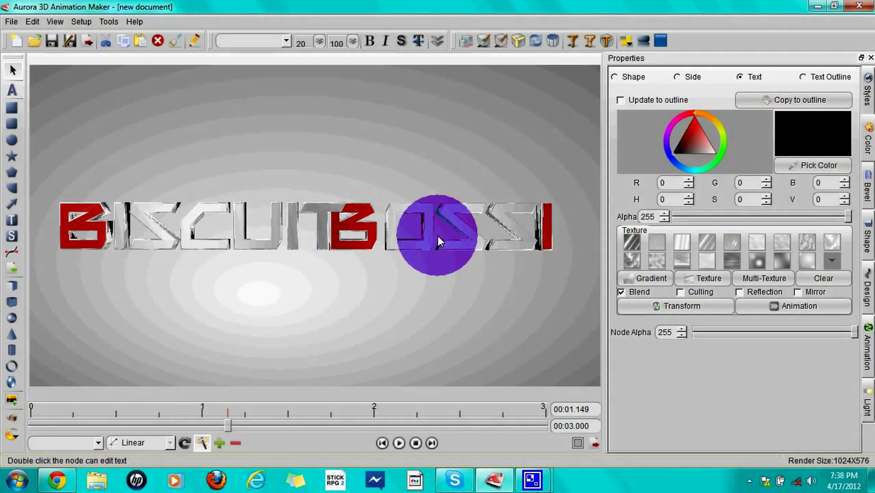
- Shorten BOSS1 to B1 and BISCUIT to B, keeping only the red characters
left_click(371, 250)
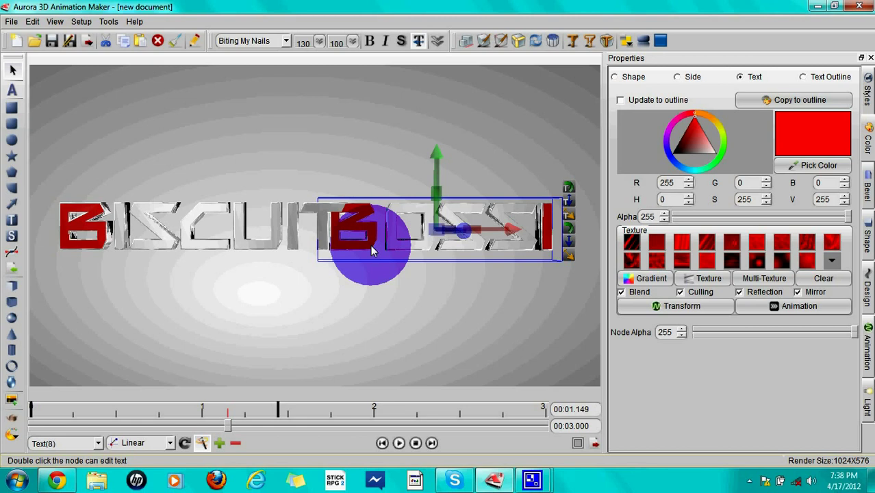
double_click(371, 245)
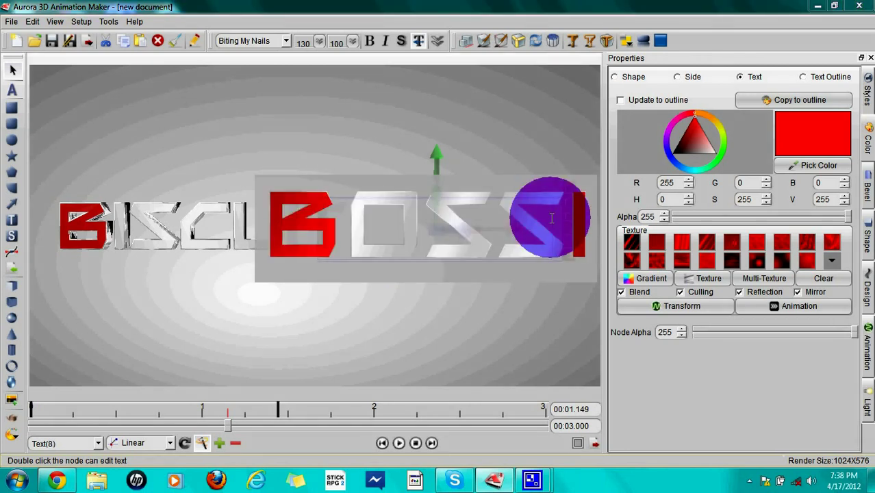
left_click(171, 240)
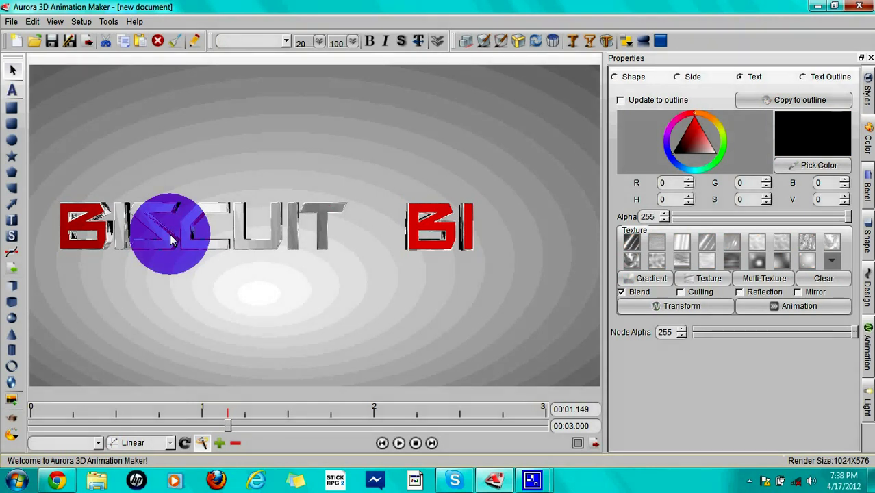
left_click_drag(171, 240, 268, 313)
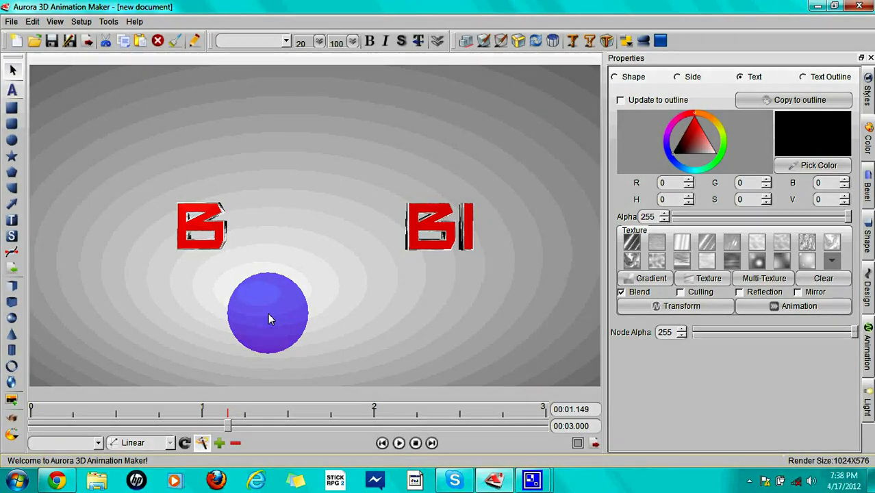
- Set the font size of both the B and the B1 text to 200
key("Tab")
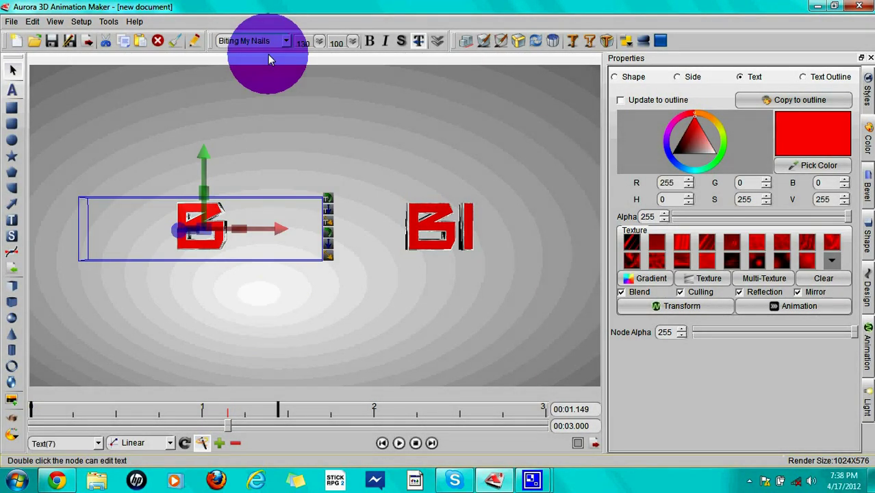
type("200")
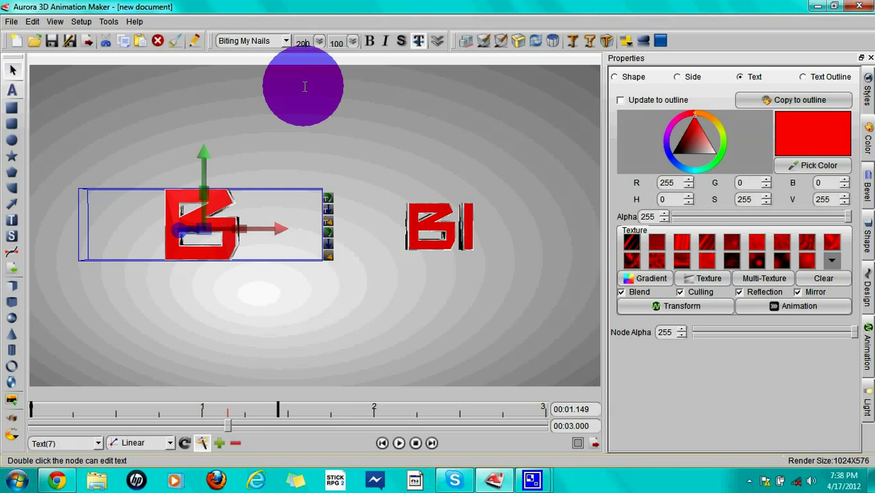
key("Tab")
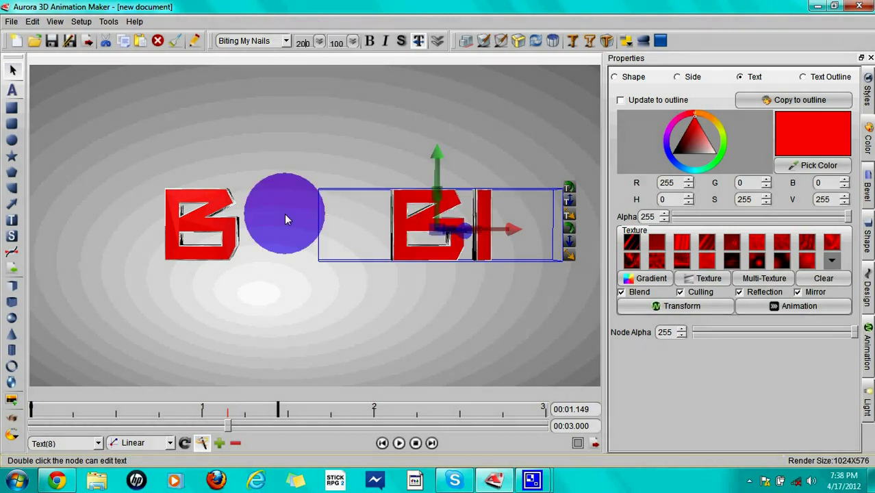
- Move the B1 text and the B text together side by side in the middle of the scene and group them
left_click_drag(287, 219, 345, 242)
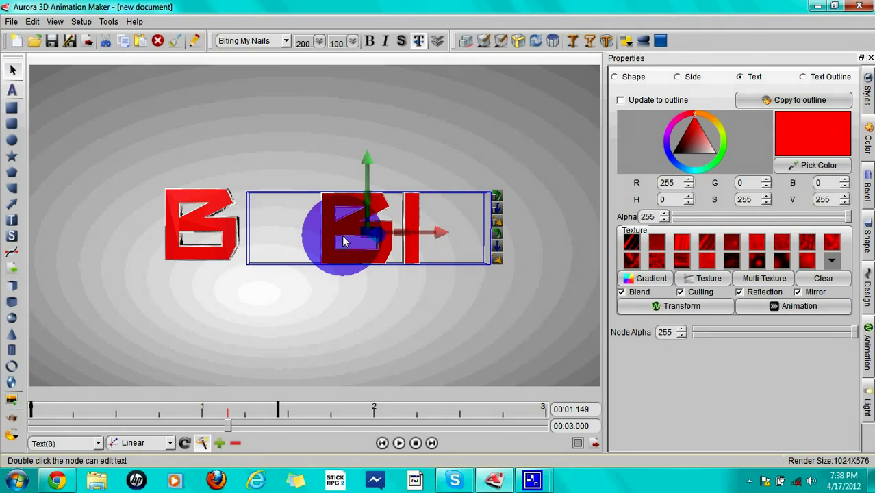
left_click_drag(345, 241, 262, 251)
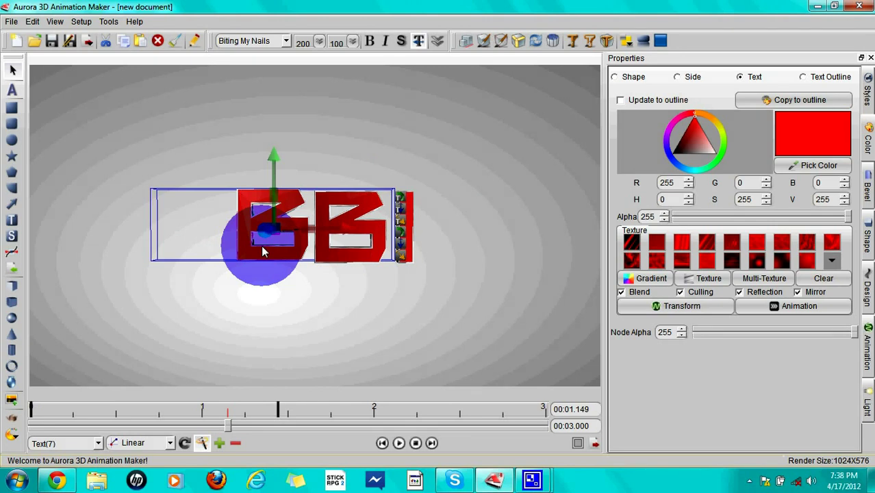
right_click(345, 224)
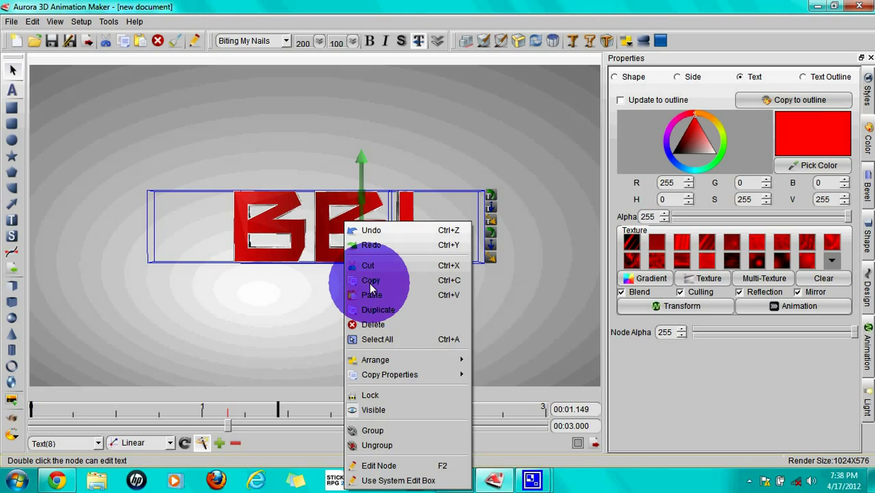
left_click(369, 281)
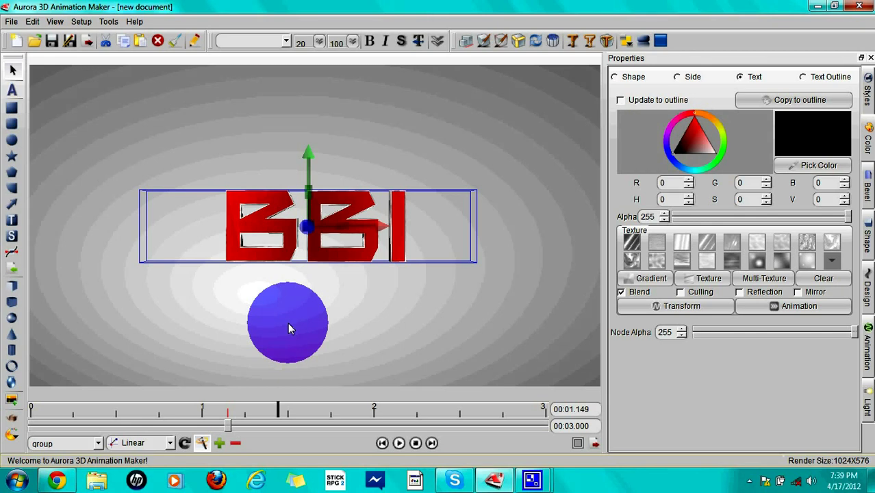
- Ungroup the B and B1 texts and move the B out of view below the scene near 2.4 seconds
left_click(399, 444)
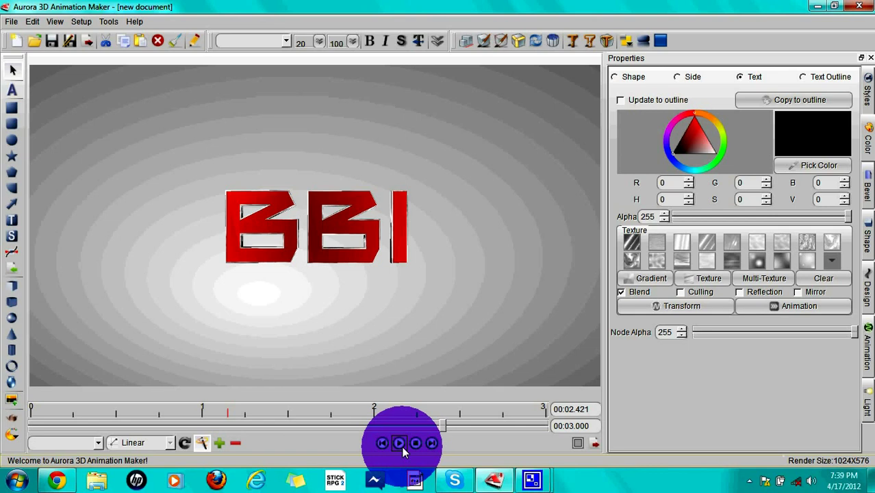
right_click(341, 223)
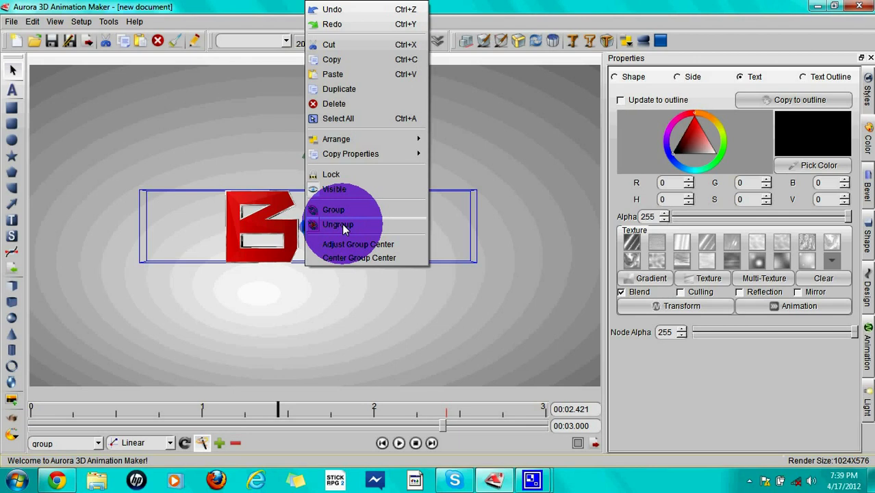
left_click(341, 224)
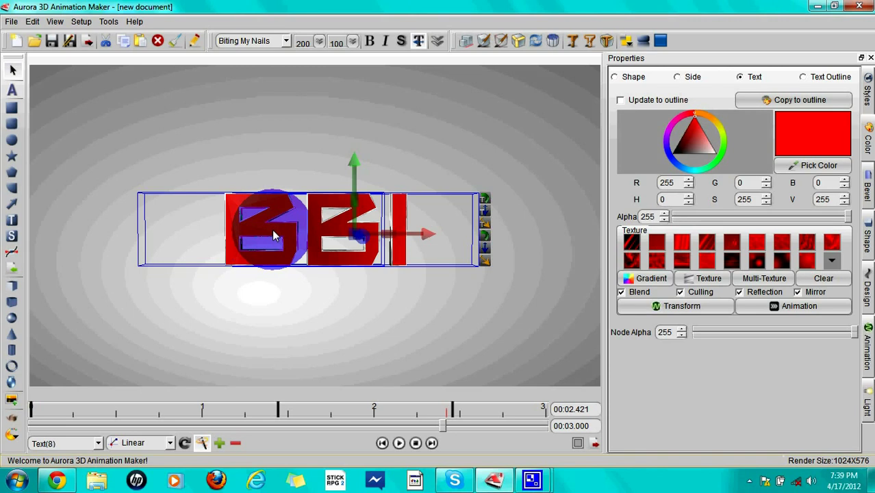
key("Delete")
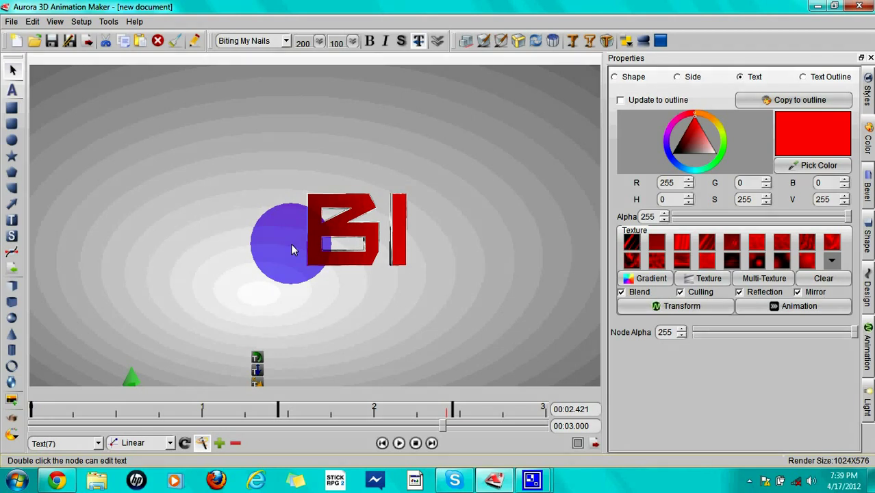
- Play the animation from the start to check how the letters come together and leave the scene
left_click(399, 443)
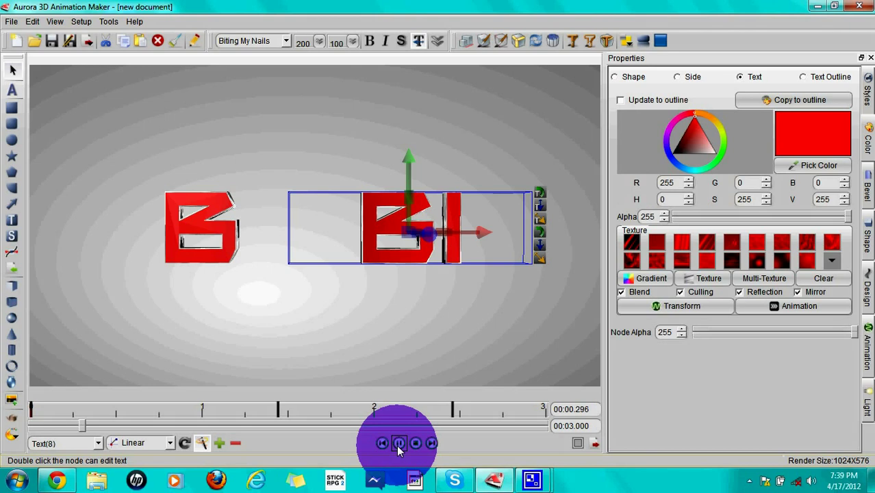
left_click(30, 426)
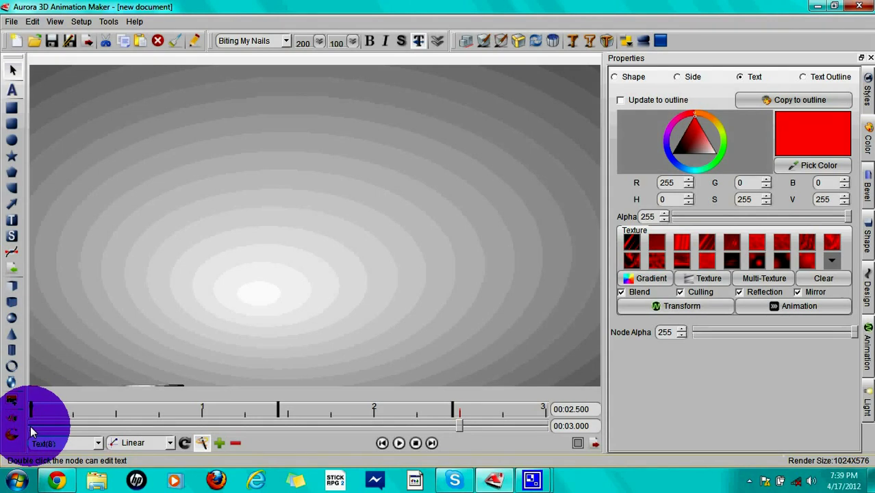
left_click(401, 445)
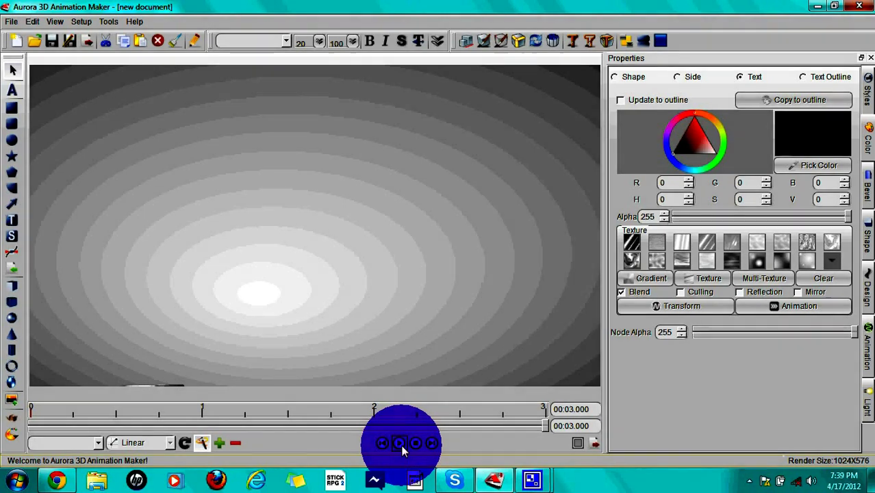
mouse_move(532, 480)
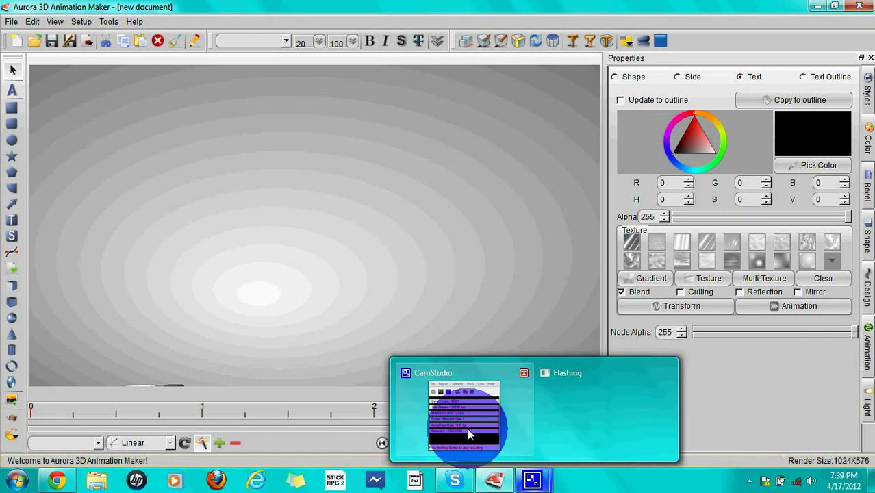
left_click(467, 428)
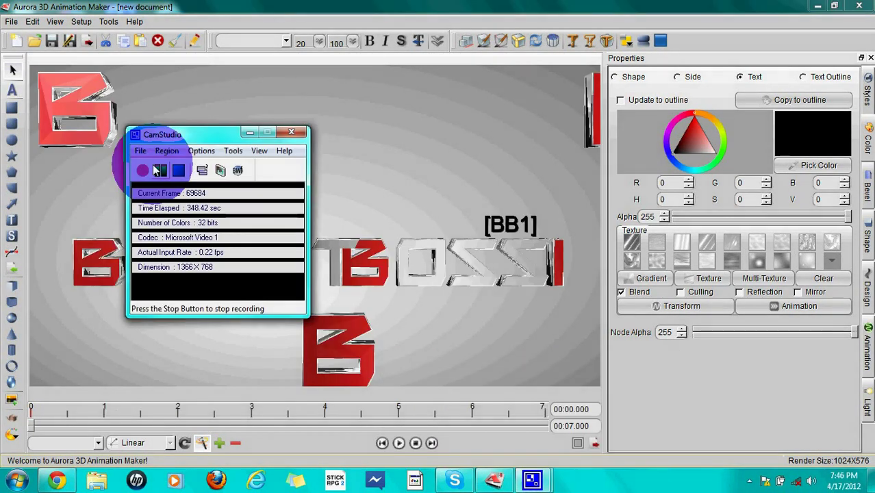
left_click(159, 170)
left_click_drag(175, 137, 252, 132)
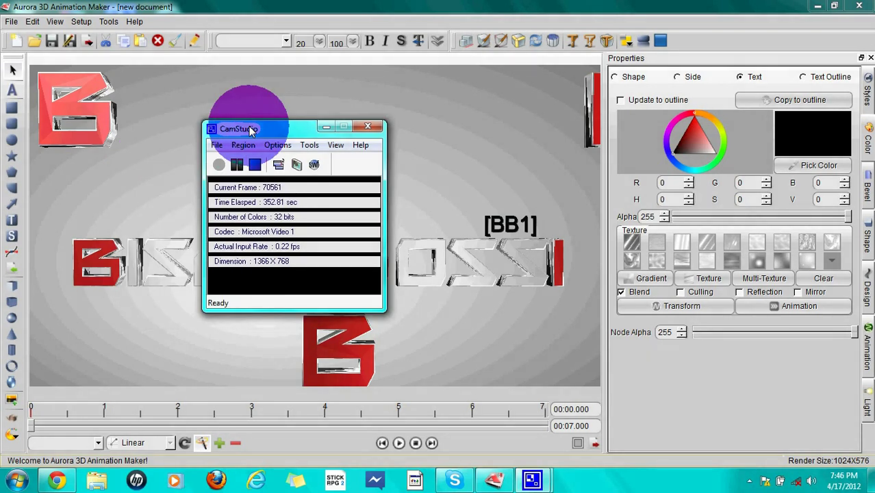
left_click_drag(251, 131, 685, 127)
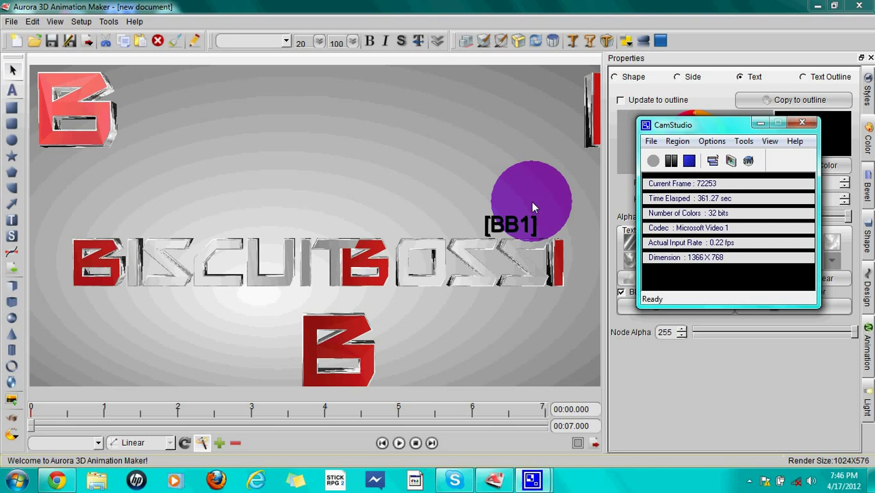
- Play the complete seven-second title animation to review the movement of all the letters
left_click(400, 442)
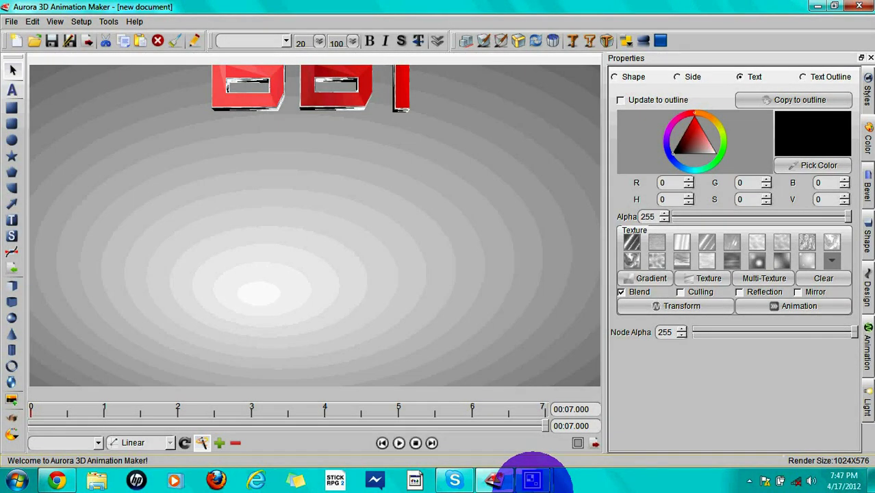
left_click(533, 478)
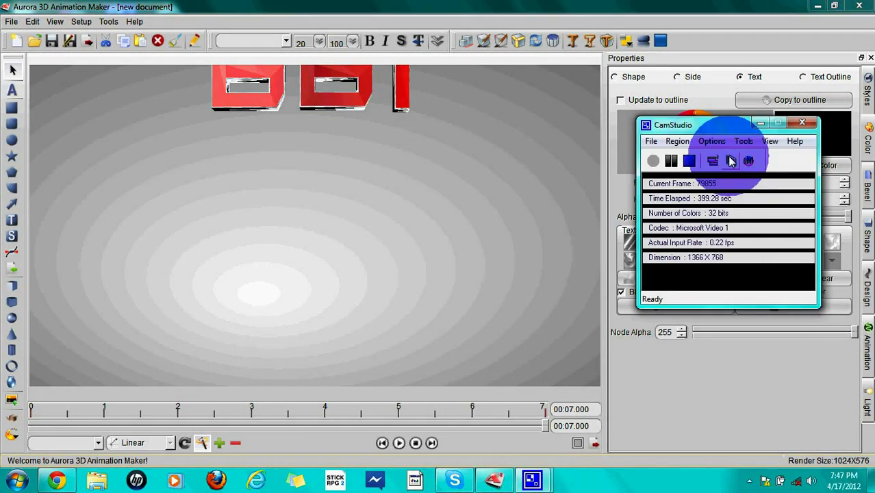